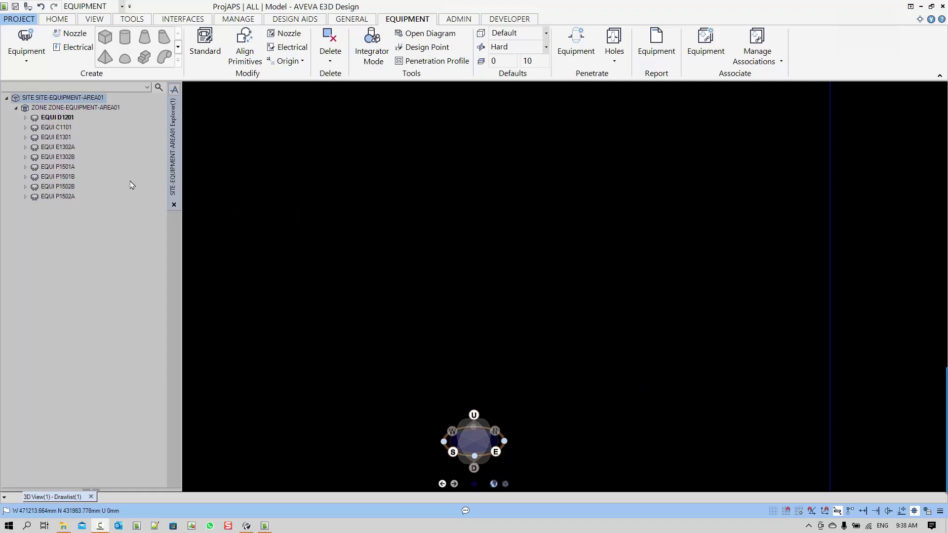
Step: Show the equipment of ZONE-EQUIPMENT-AREA01 in the 3D view and inspect the column, exchangers, horizontal vessel and pumps
left_click(104, 109)
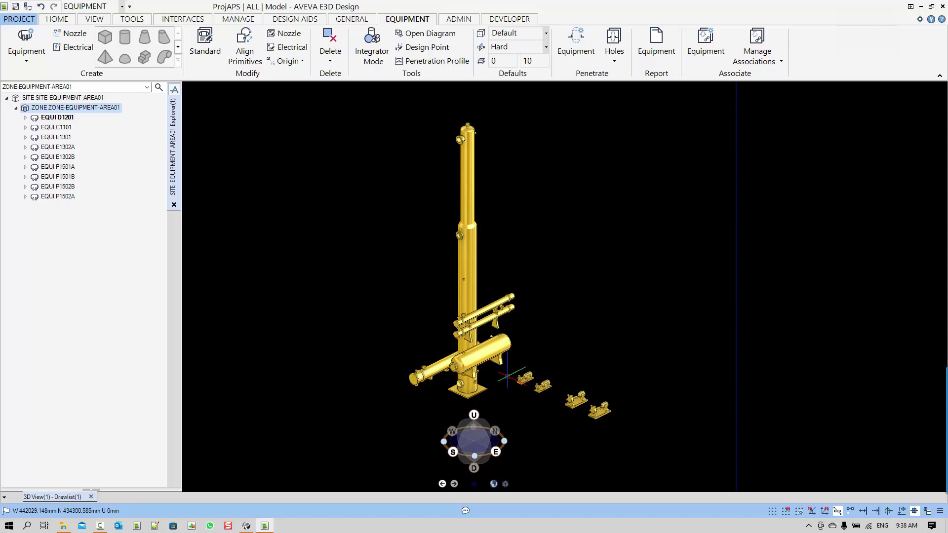
scroll(508, 377, "up", 5)
scroll(508, 376, "down", 2)
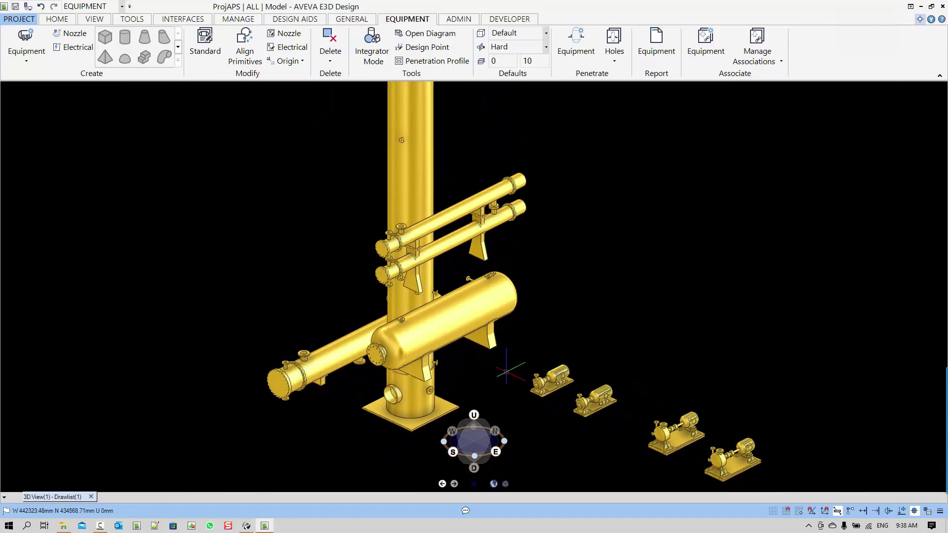
mouse_move(507, 371)
middle_mouse_down()
mouse_move(514, 364)
mouse_move(493, 361)
mouse_move(510, 369)
middle_mouse_up()
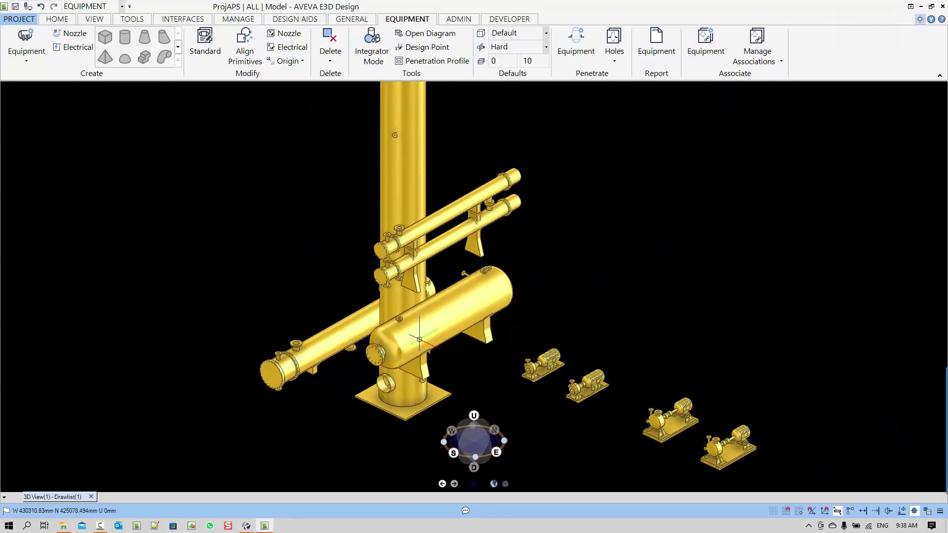
scroll(419, 340, "up", 6)
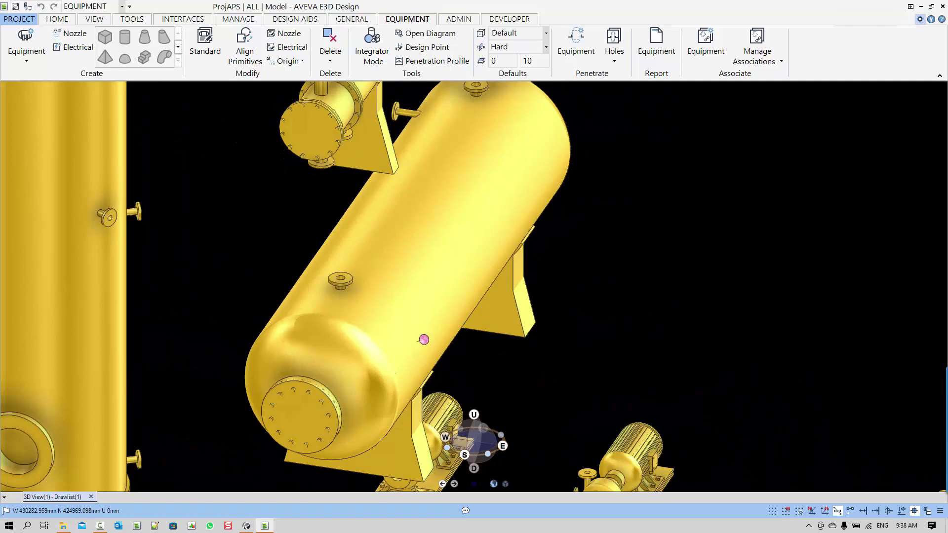
scroll(424, 340, "down", 5)
middle_click_drag(423, 340, 463, 323)
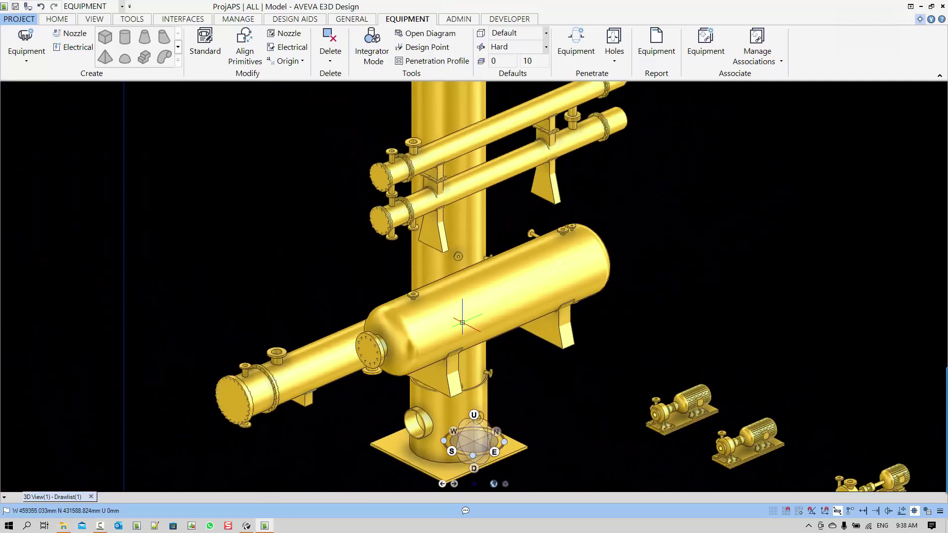
scroll(462, 323, "down", 5)
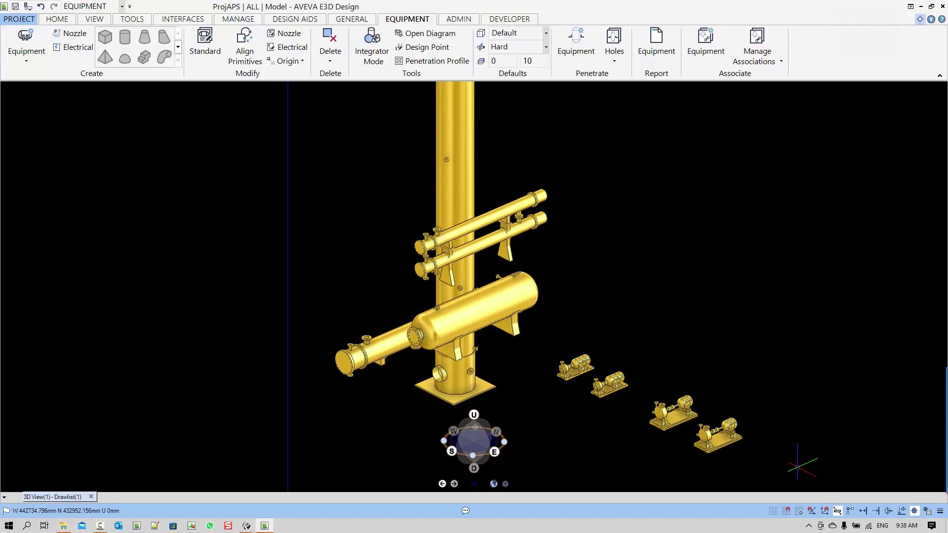
Step: Select each pump pair in turn, then select the column, horizontal vessel and heat exchangers and remove them from the 3D view
left_click_drag(798, 467, 681, 385)
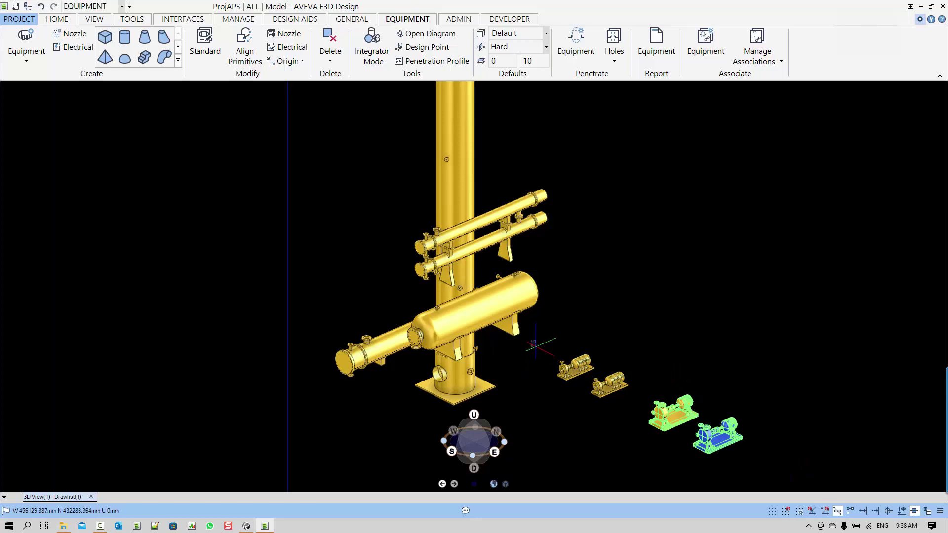
left_click_drag(532, 340, 639, 411)
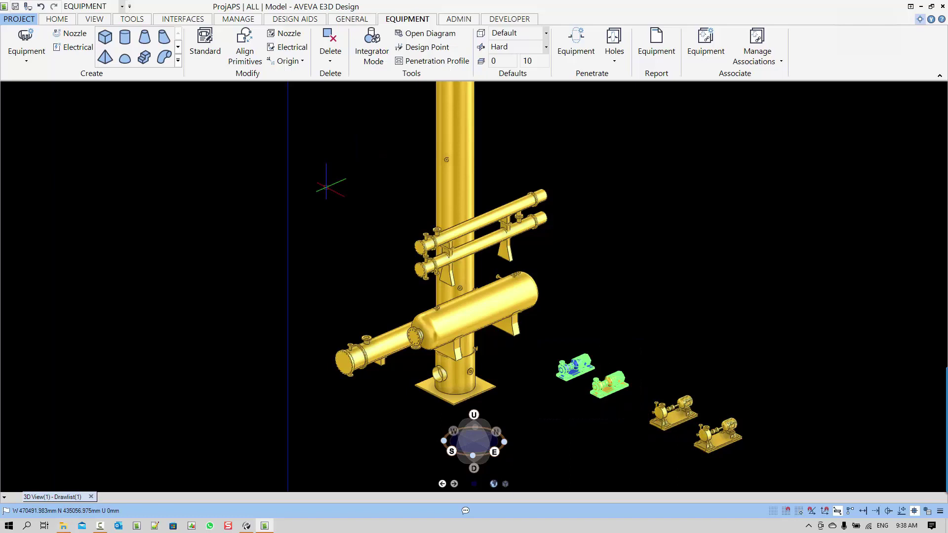
left_click_drag(332, 178, 664, 297)
left_click_drag(597, 320, 418, 279)
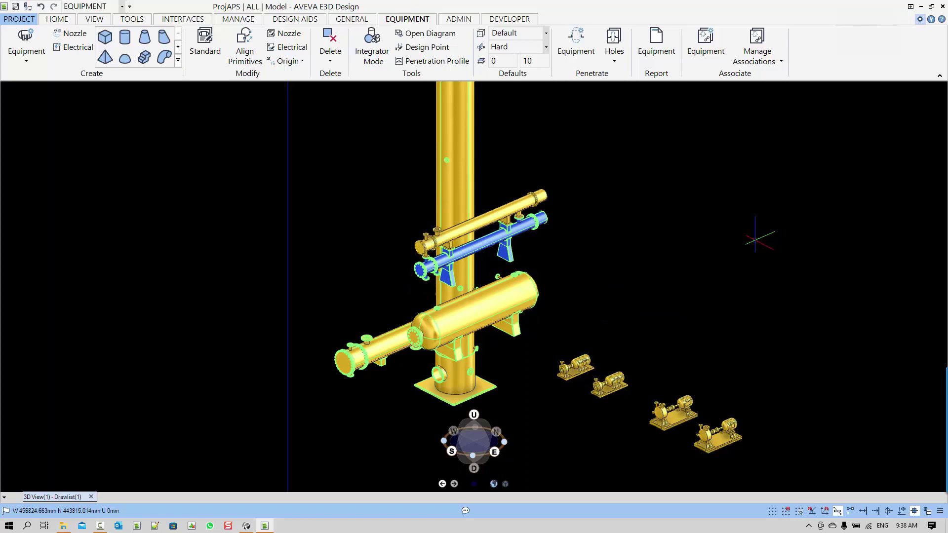
key("Delete")
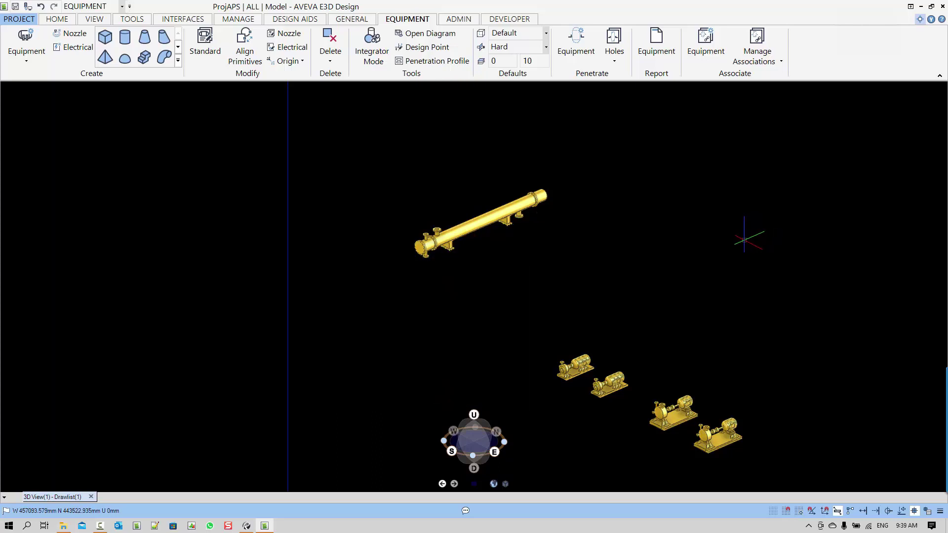
left_click_drag(342, 151, 604, 281)
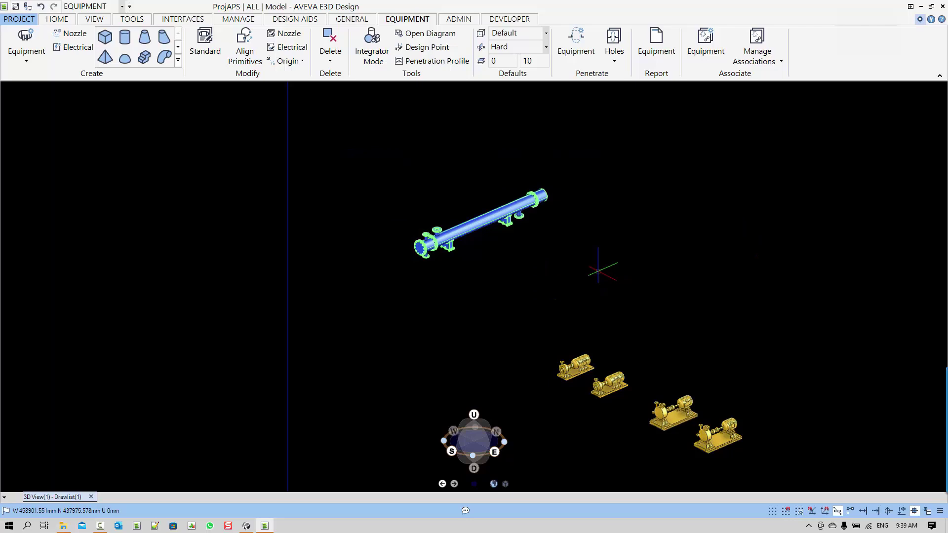
key("Delete")
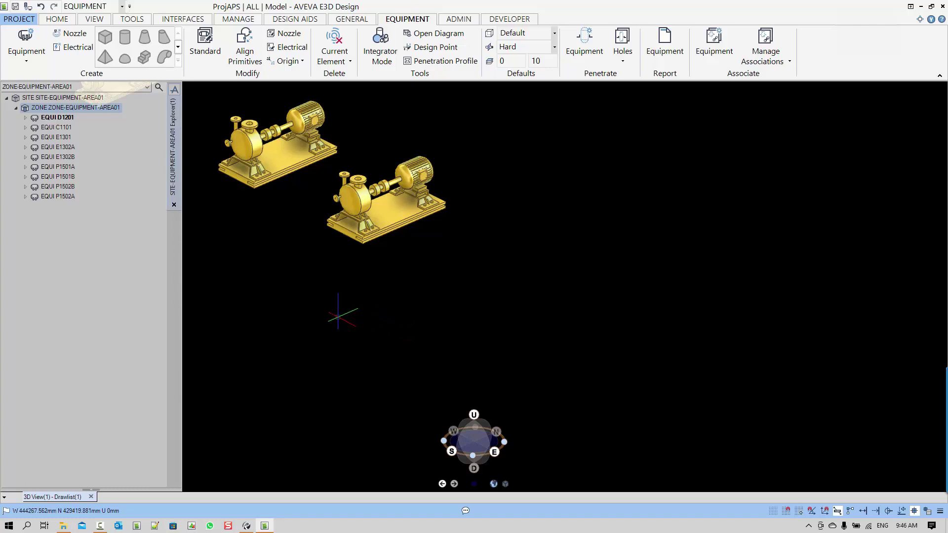
Step: Create a new unnamed equipment item in ZONE-EQUIPMENT-AREA01 at West 302535 mm, North 303955 mm, Up 100325 mm
left_click(24, 60)
left_click(32, 75)
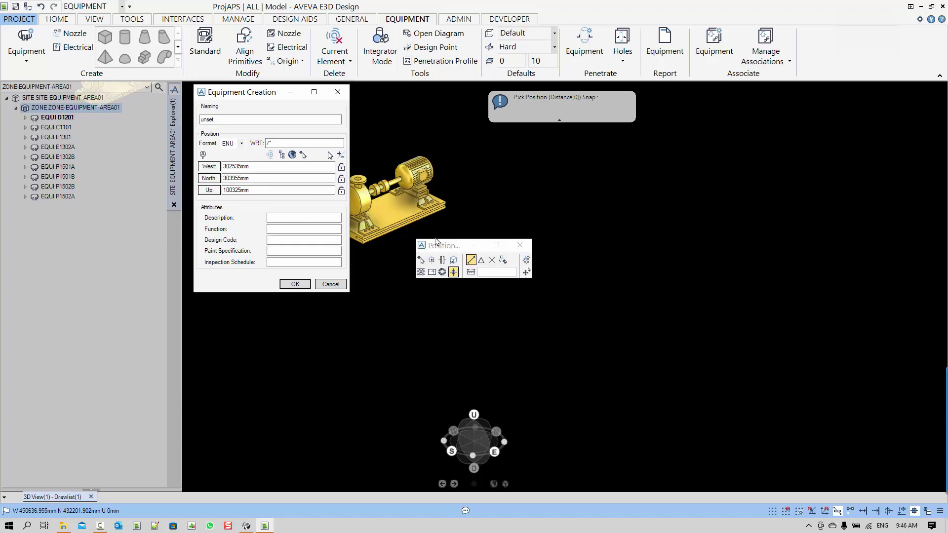
left_click_drag(436, 241, 526, 137)
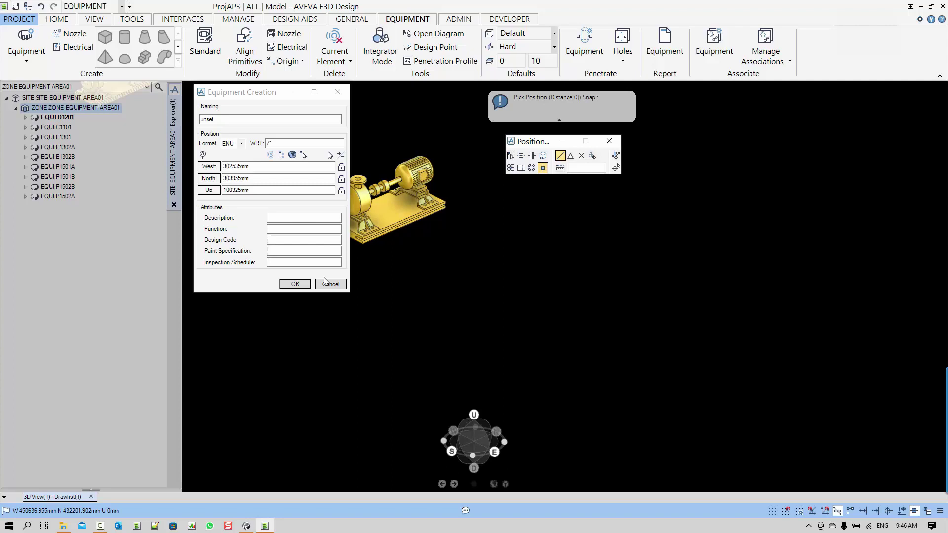
left_click(295, 285)
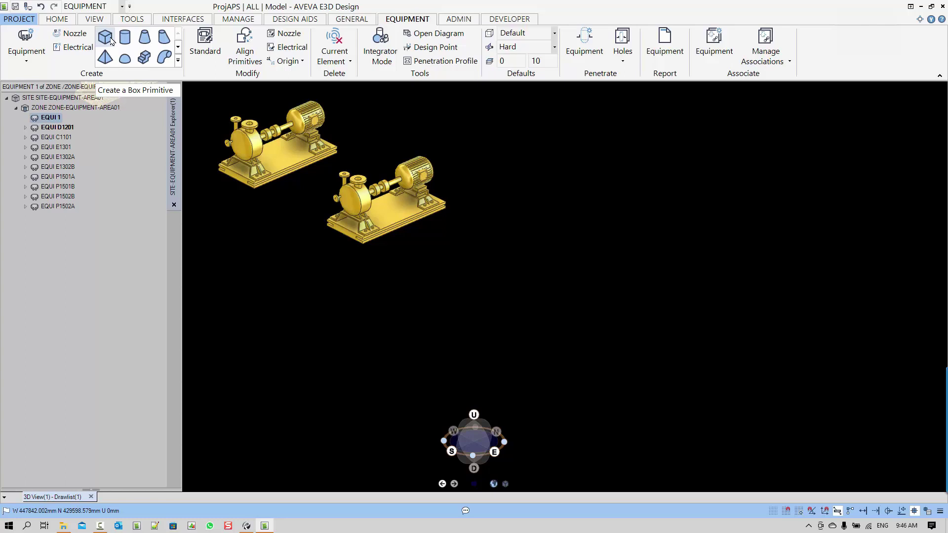
Step: Start a box primitive in the new equipment, placing its first corner at E -1000 mm, N -1000 mm relative to the equipment origin
left_click(105, 37)
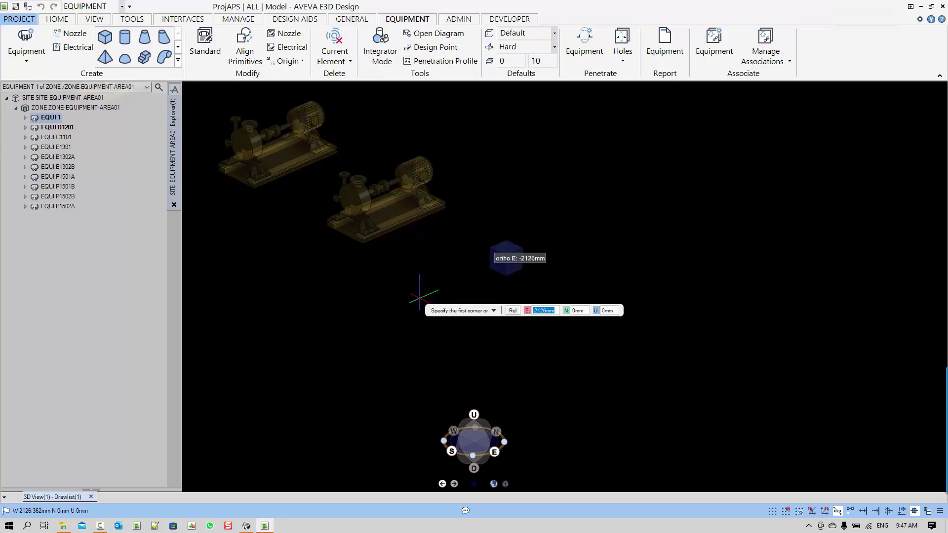
key("ctrl+r")
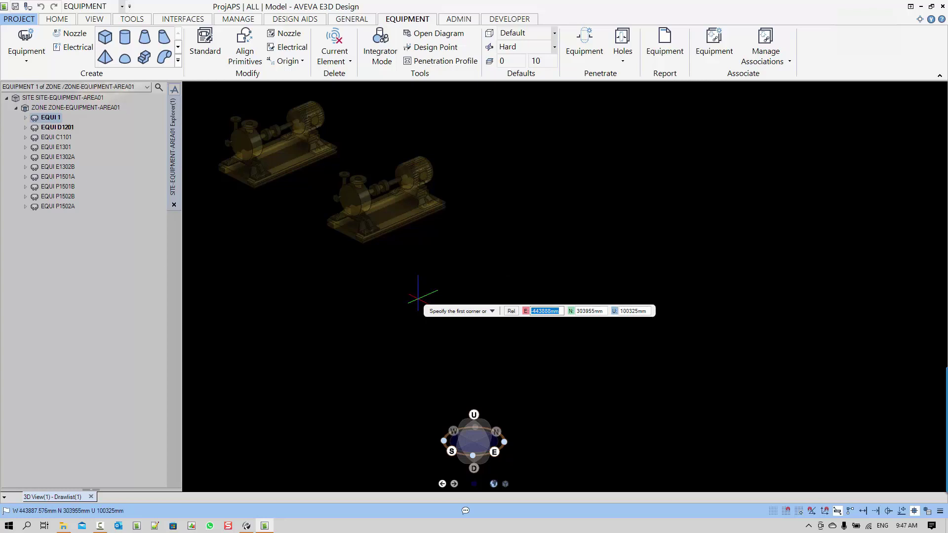
key("ctrl+r")
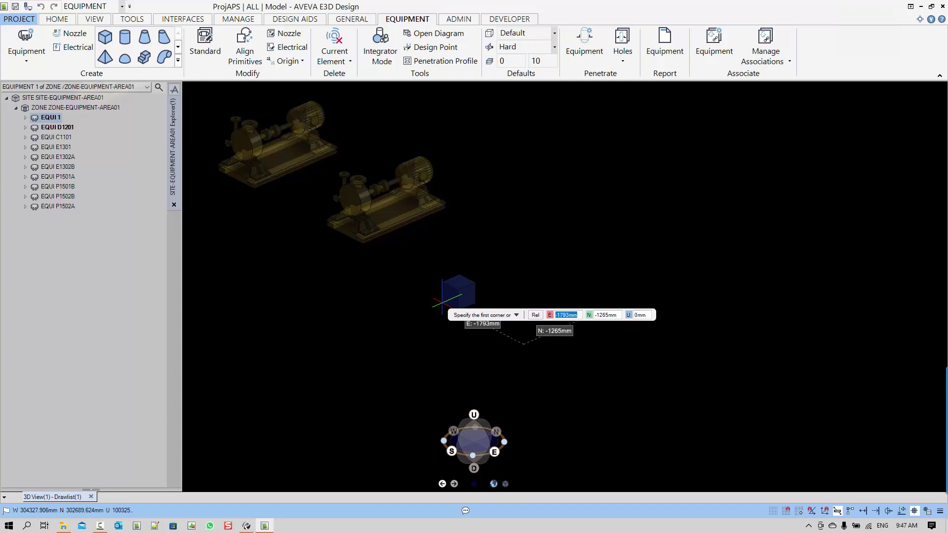
mouse_move(443, 307)
type("-1000")
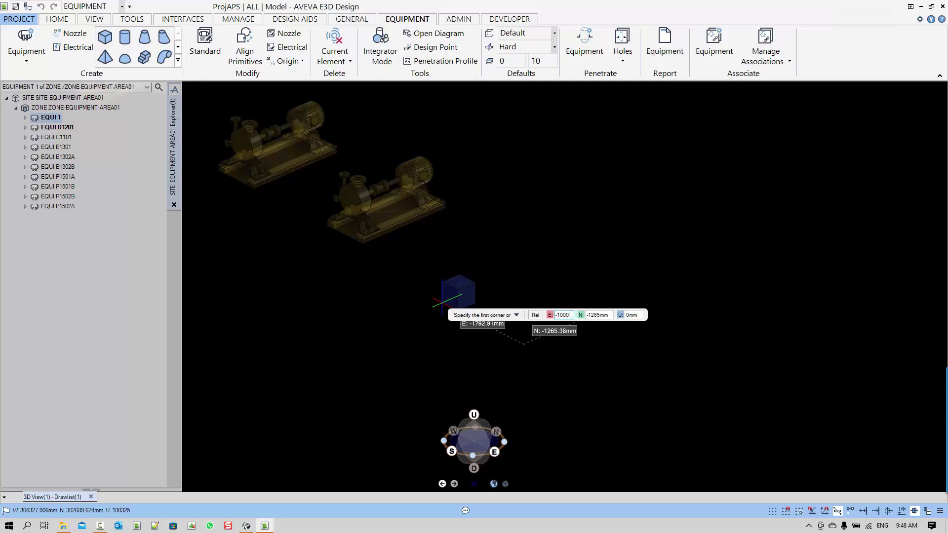
key("Tab")
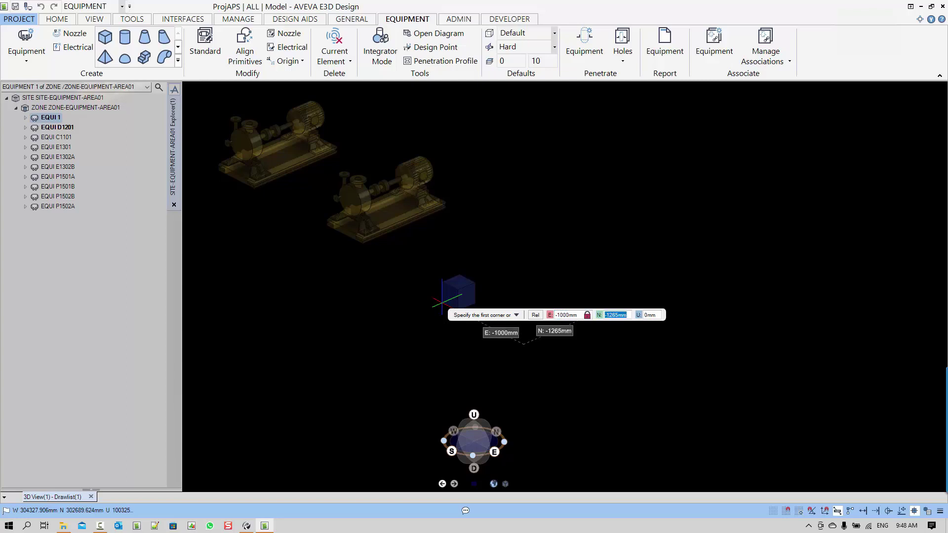
type("-1000")
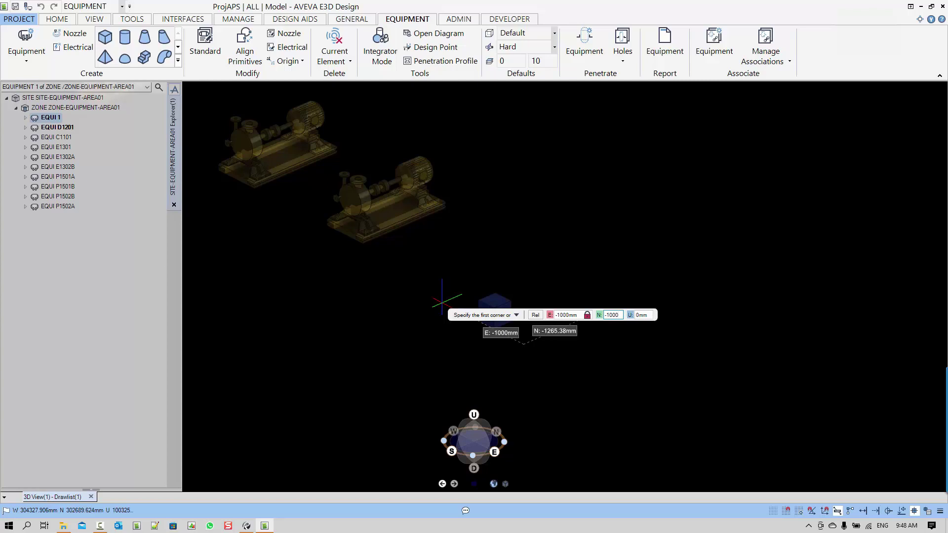
key("Return")
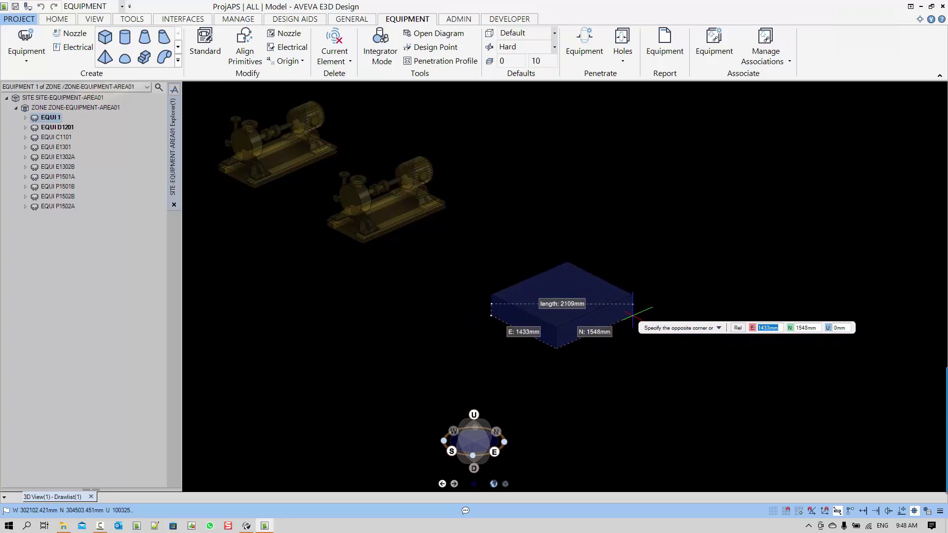
Step: Complete the box with its opposite corner at relative E 2000 mm, N 2000 mm and a Z length of 2000 mm
type("2000")
key("Tab")
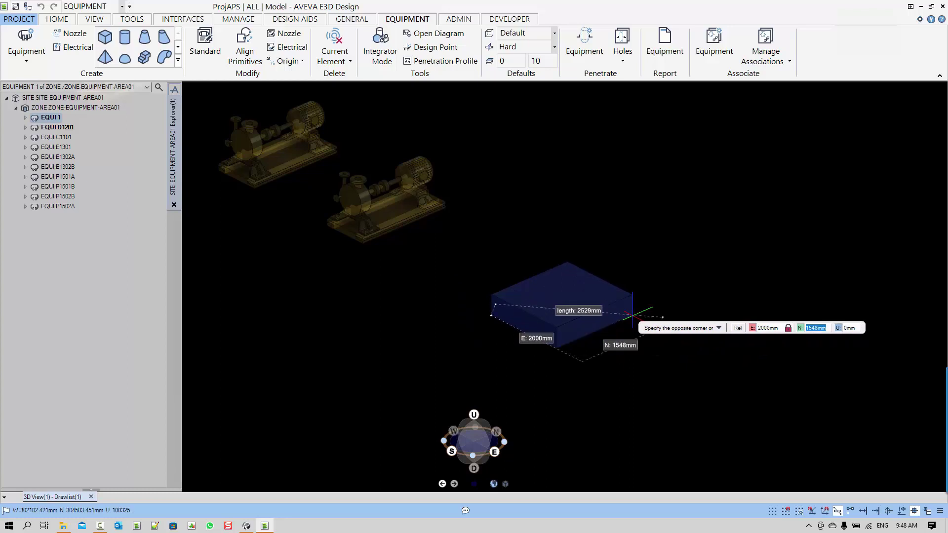
type("2000")
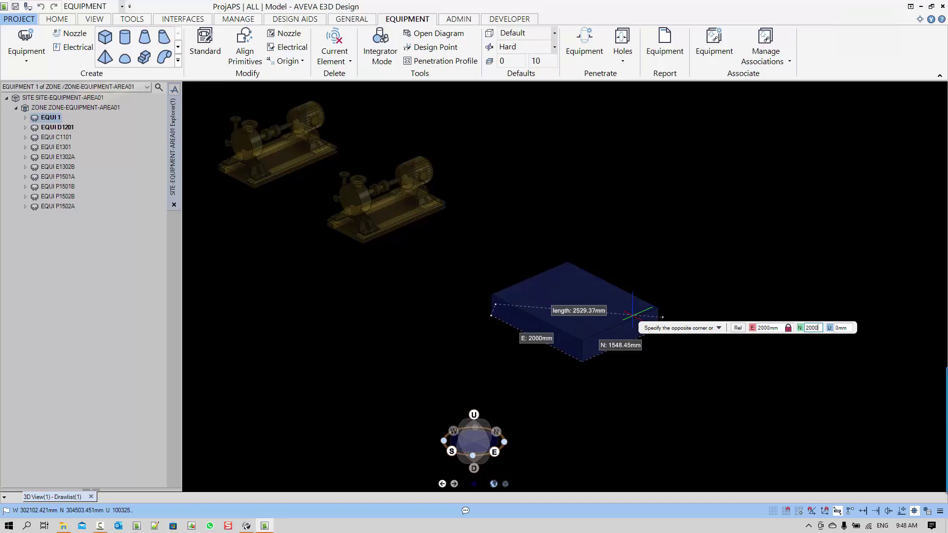
key("Tab")
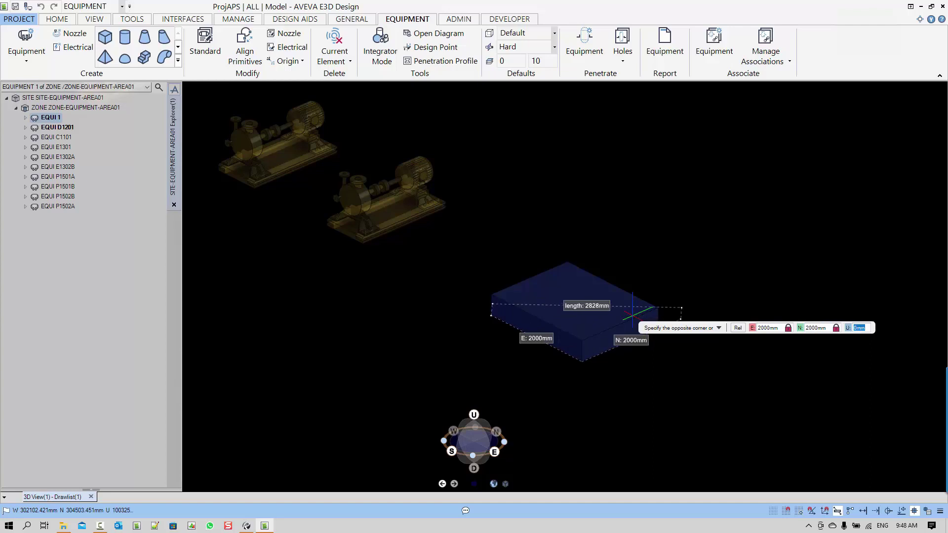
key("Return")
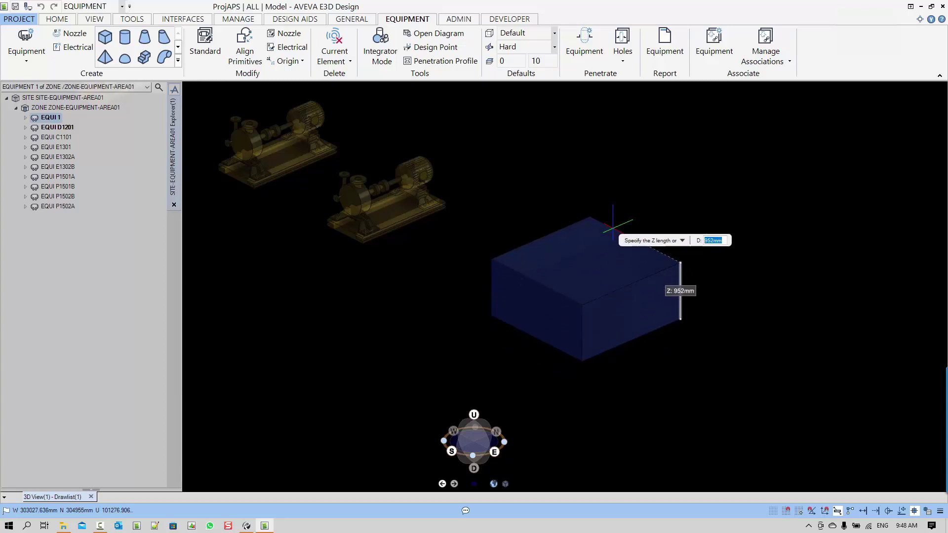
type("2000")
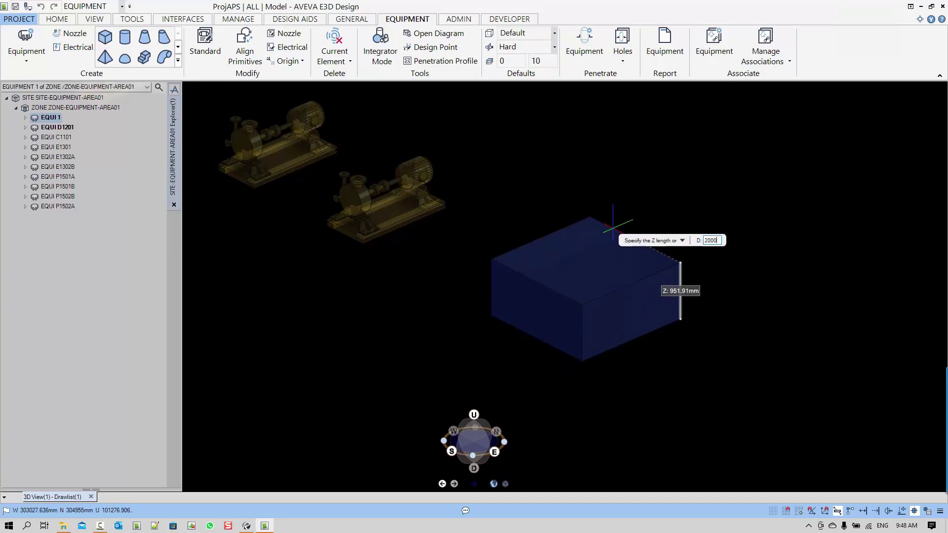
key("Return")
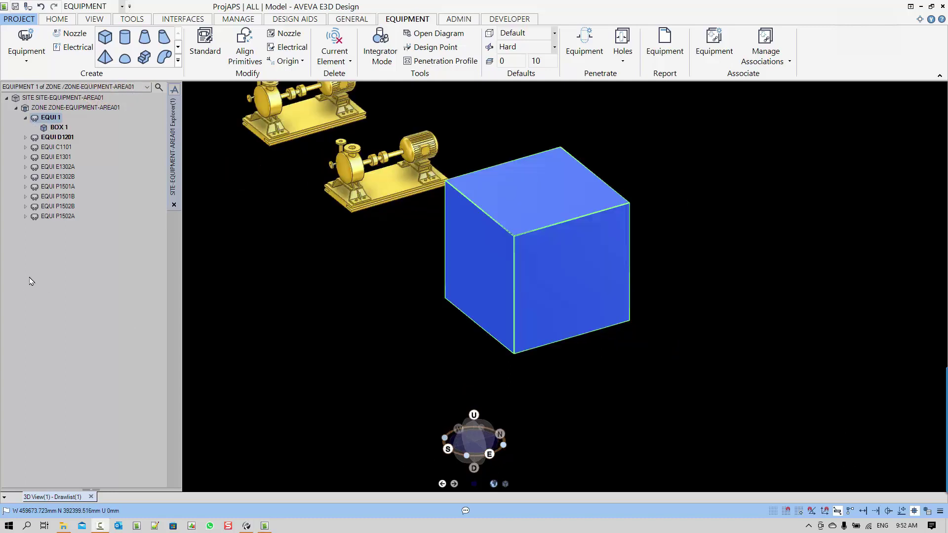
left_click(54, 138)
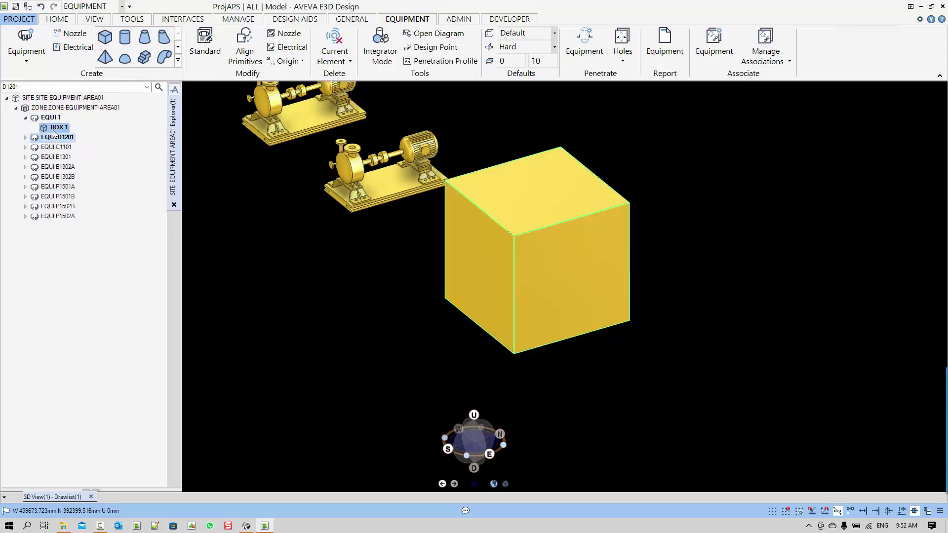
left_click(54, 121)
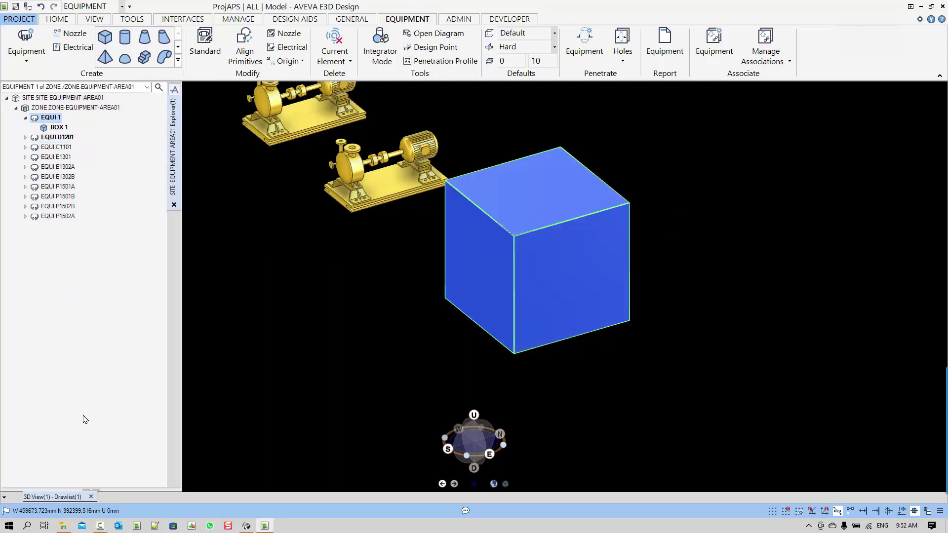
left_click(126, 39)
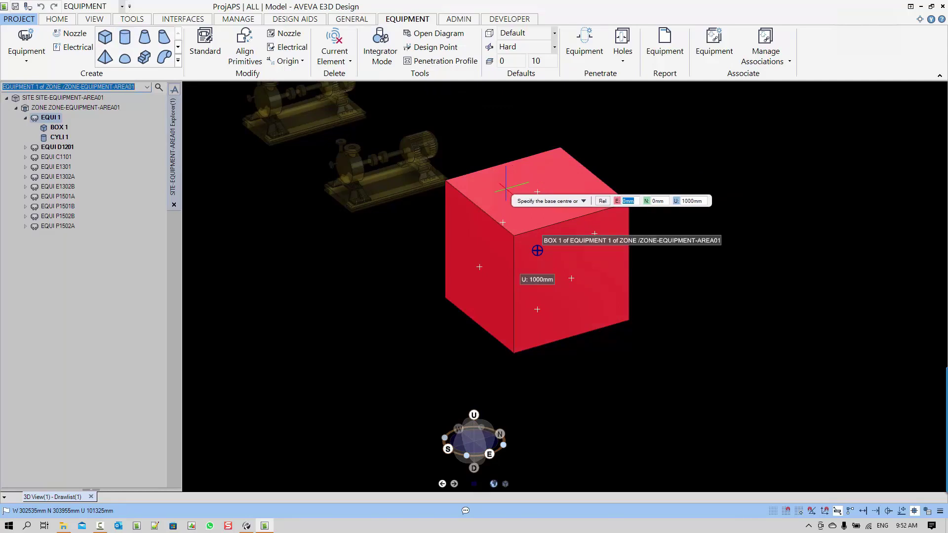
right_click(358, 262)
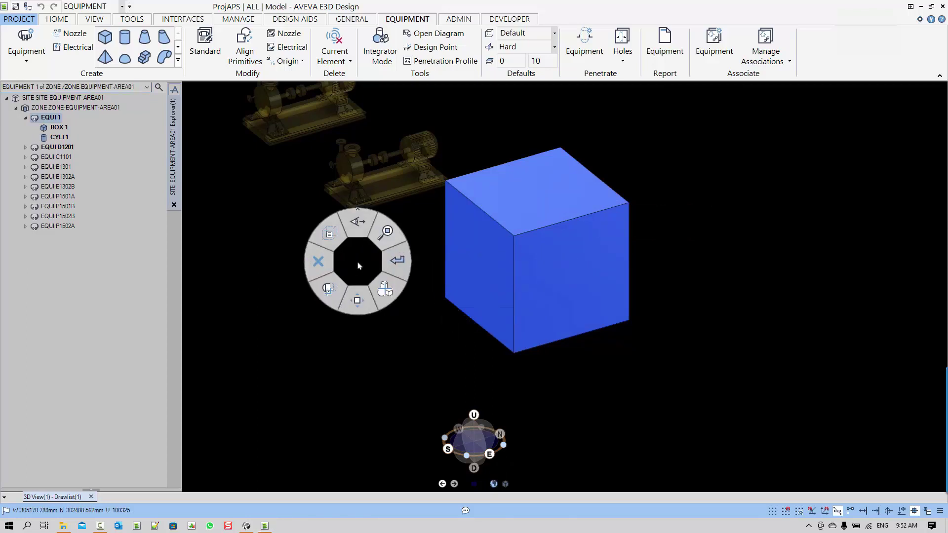
left_click(359, 266)
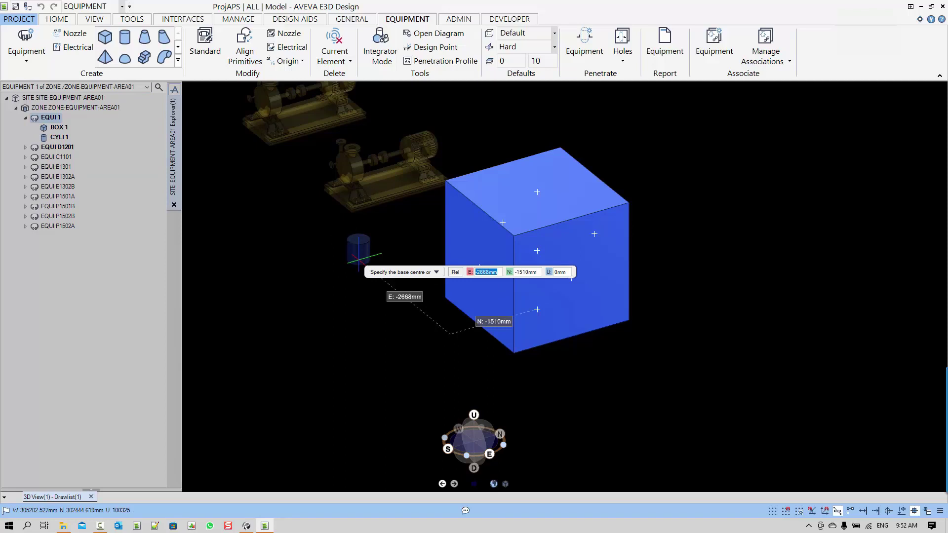
key("Tab")
key("Tab")
key("Tab")
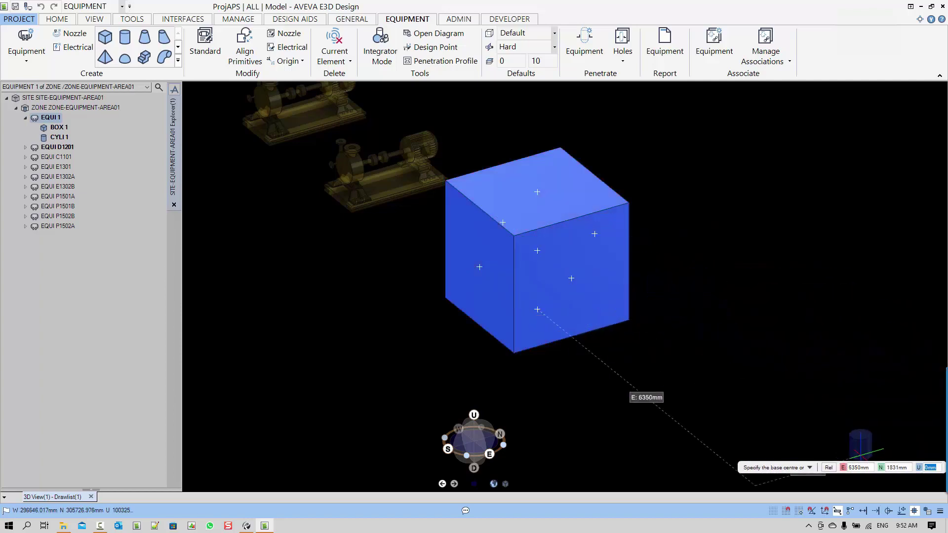
Step: Open the Object Snaps & Pline Filters settings to examine the available graphics and element snaps
left_click(929, 515)
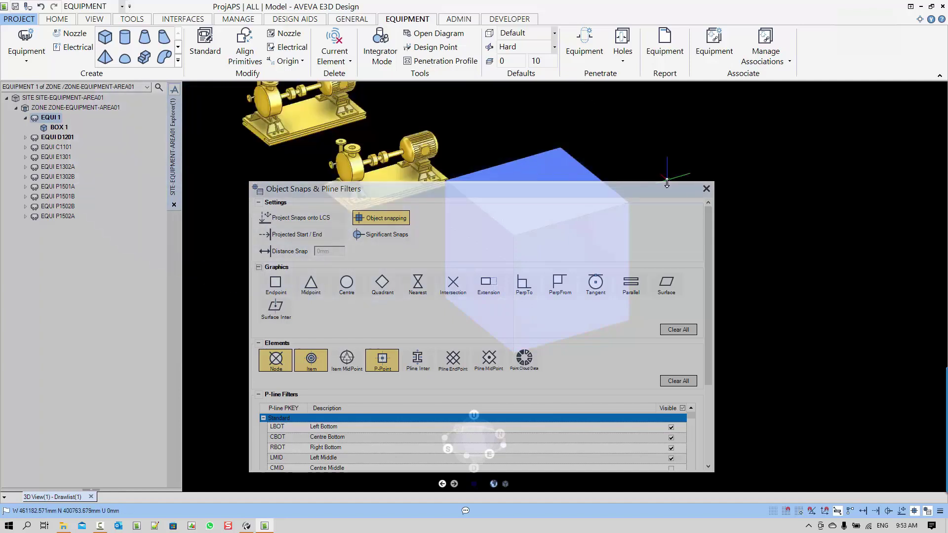
left_click_drag(666, 182, 666, 110)
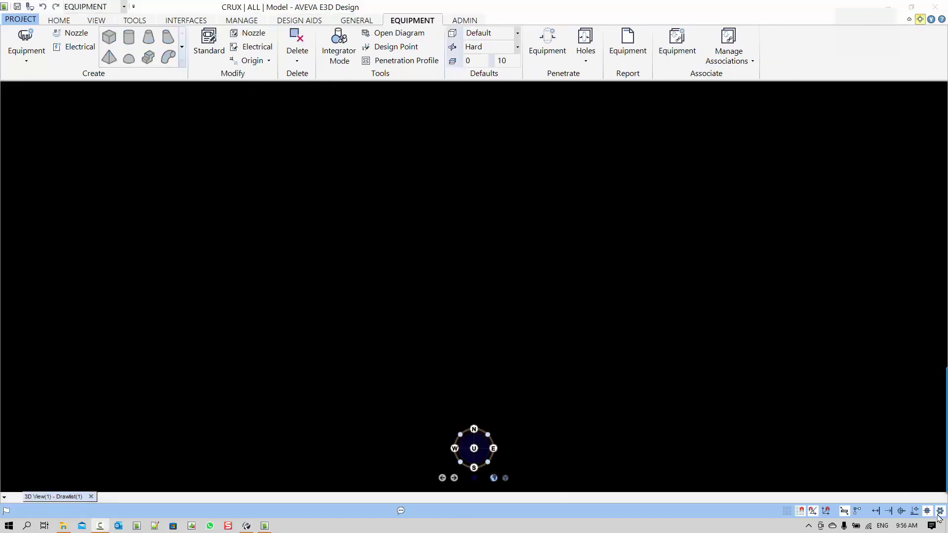
Step: In the CRUX project session, examine the Object Snapping Settings for element snaps, graphics snaps, P-line filters and grid settings
left_click(941, 512)
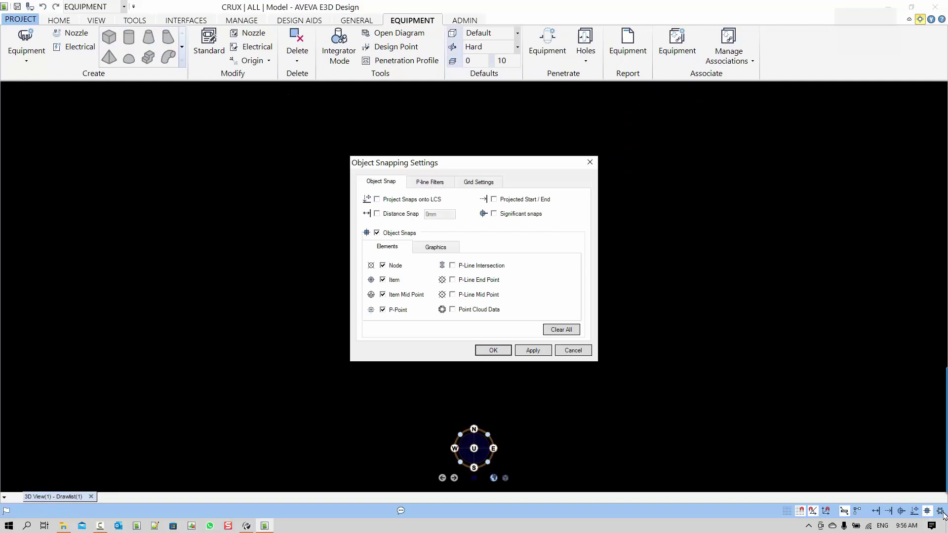
left_click(437, 252)
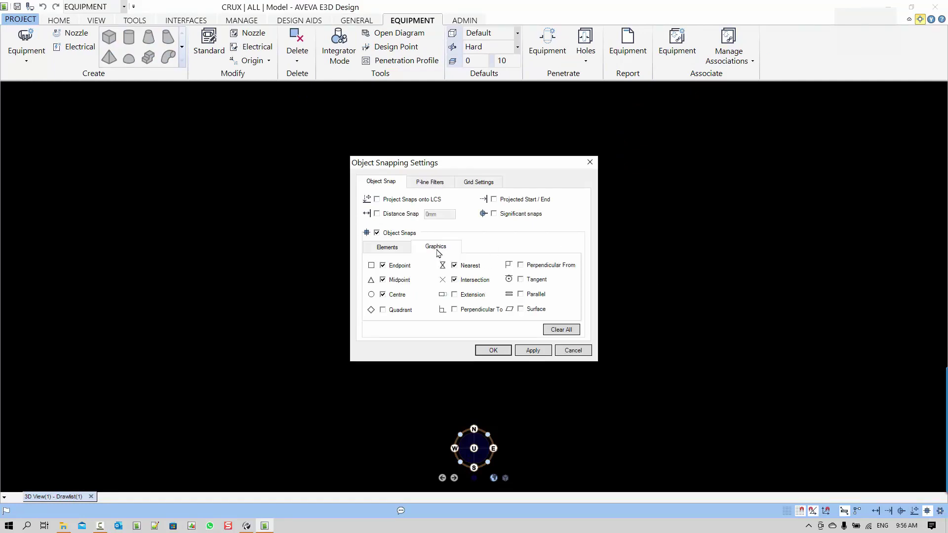
left_click(386, 249)
left_click(426, 184)
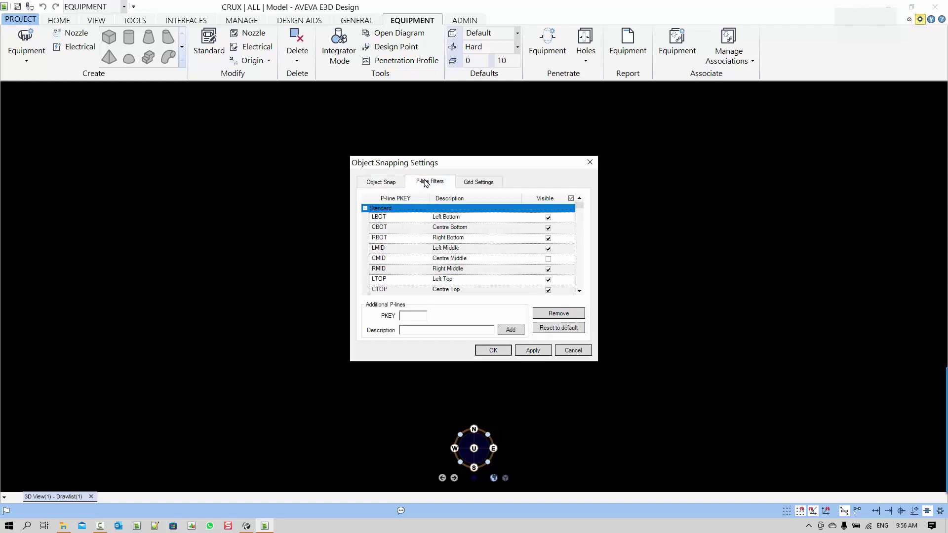
left_click(469, 184)
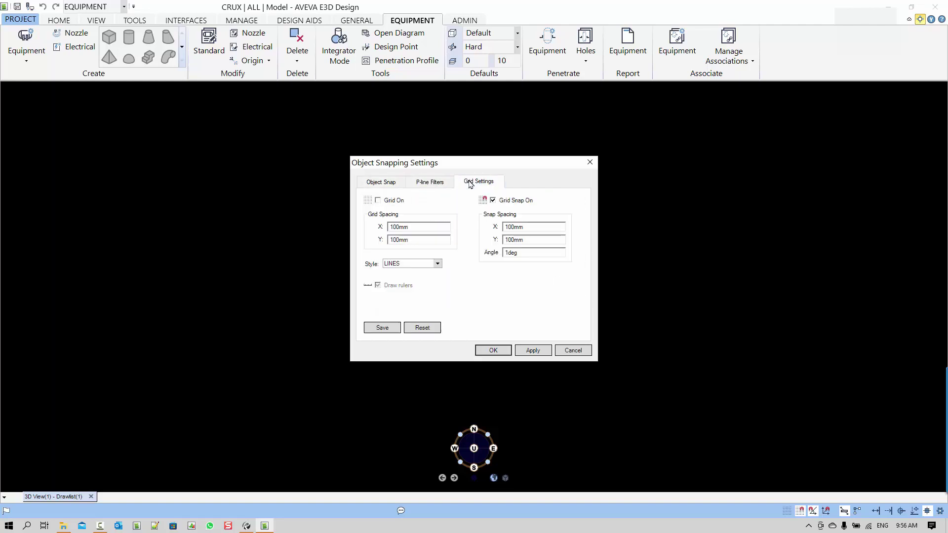
left_click(428, 186)
left_click(387, 186)
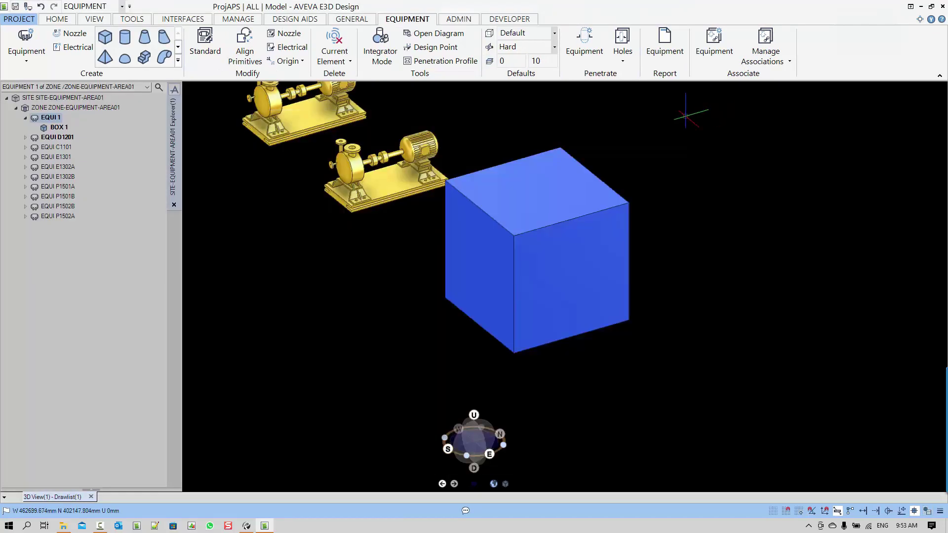
Step: Create a cylinder centred on the box's top face, snapping its diameter to 2000 mm at the side-face P-point, with a height of 1000 mm
left_click(123, 37)
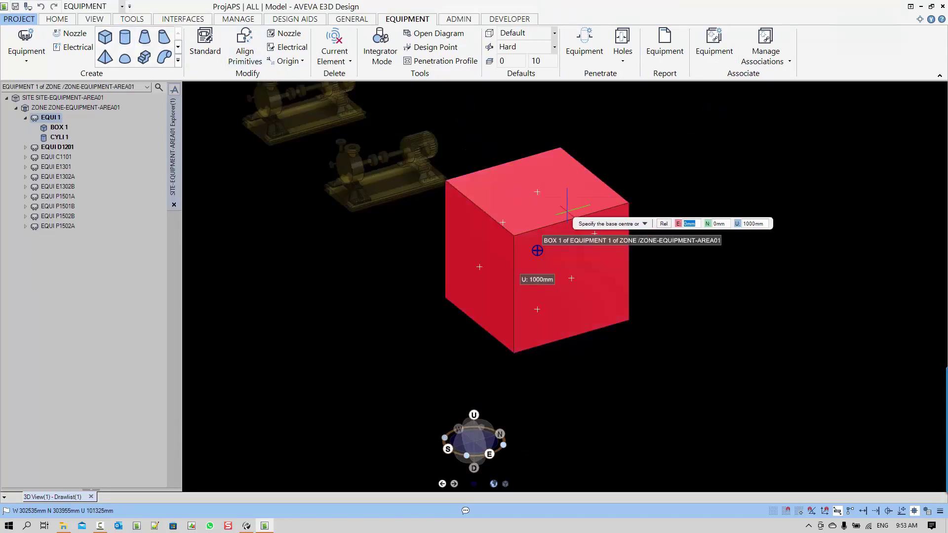
left_click(537, 192)
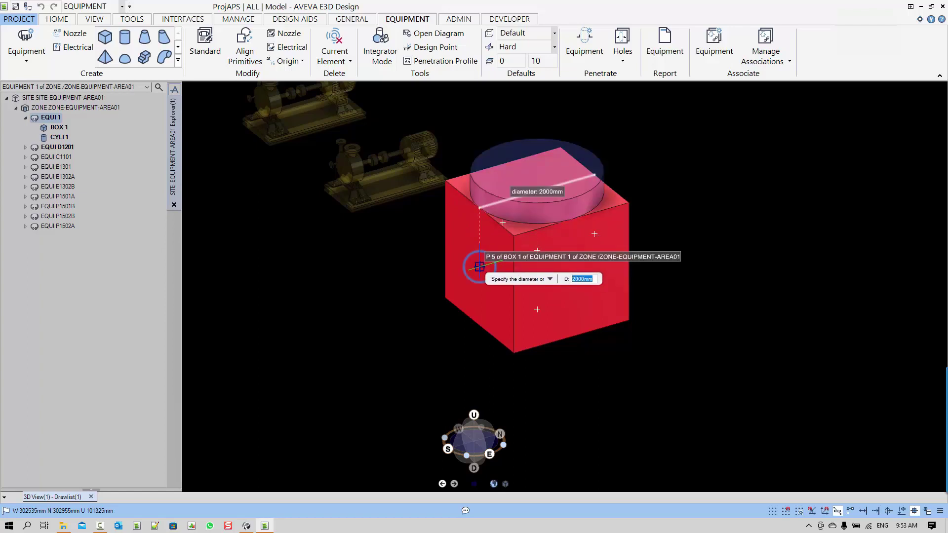
left_click(479, 267)
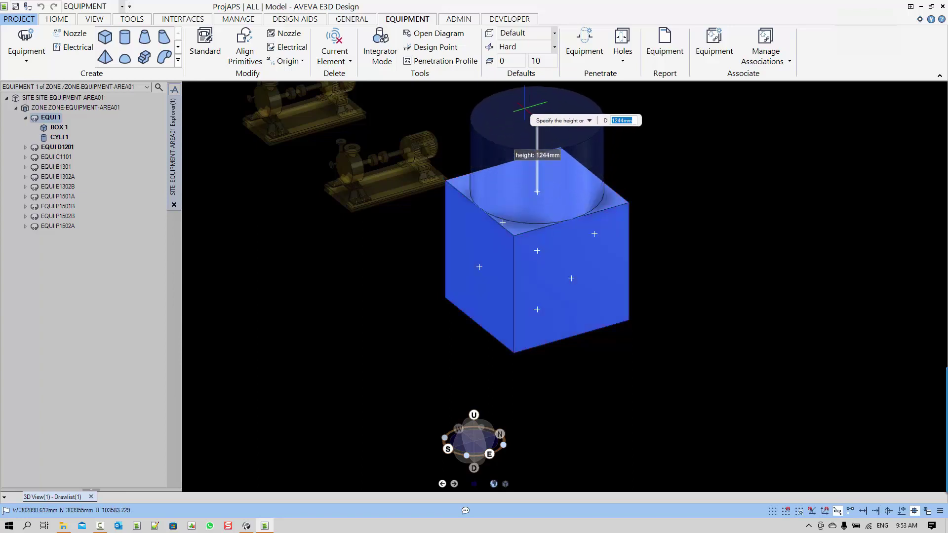
type("1000")
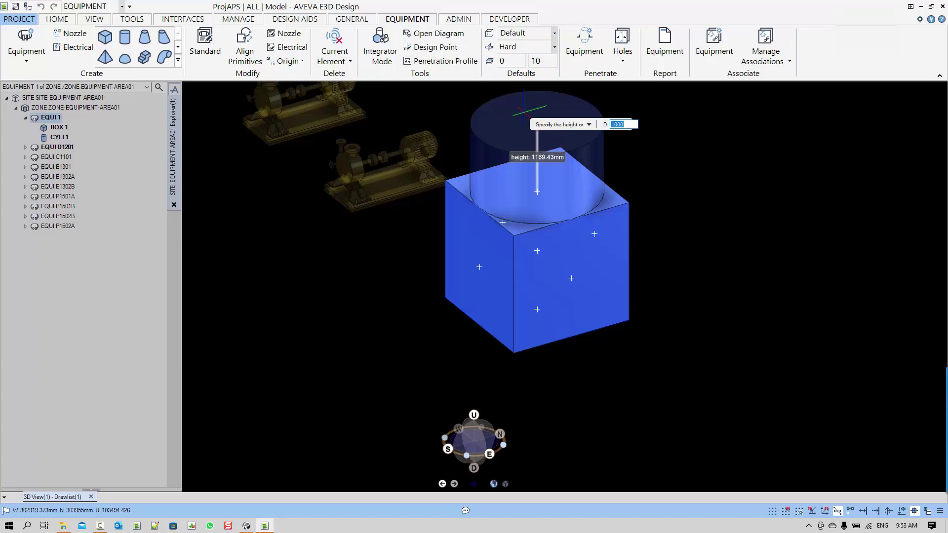
key("Return")
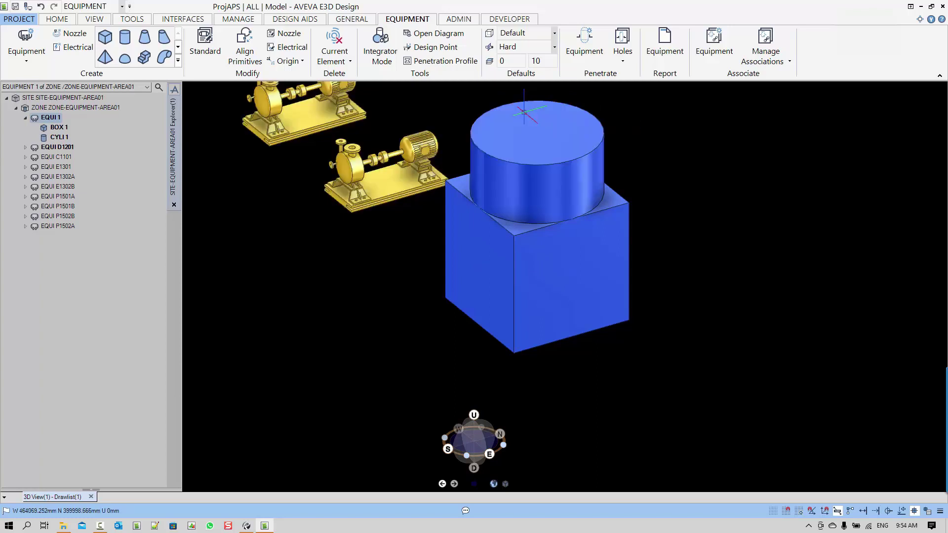